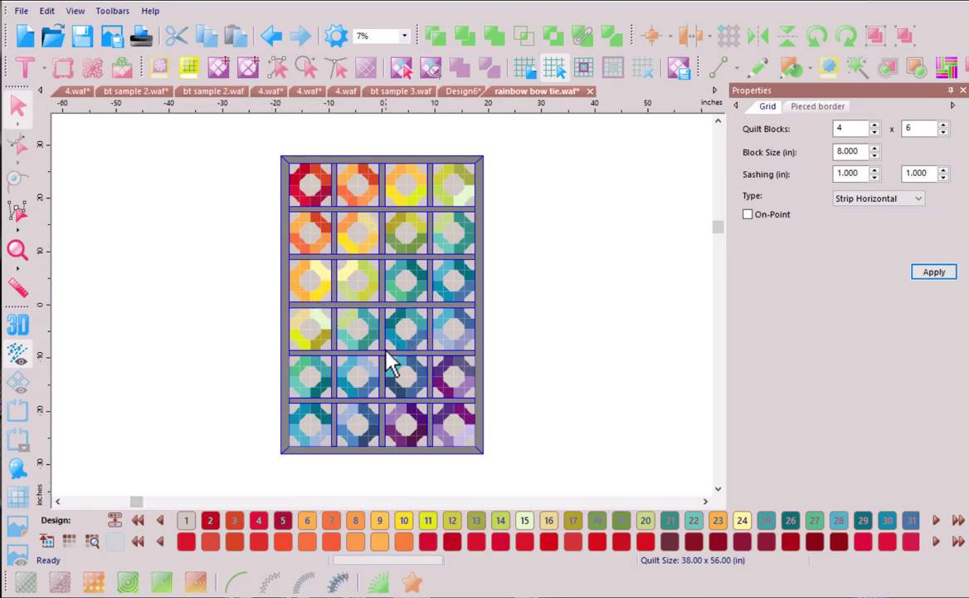
Step: Start Design14 as a 4 x 4 grid of 8-inch blocks with no sashing
click(456, 439)
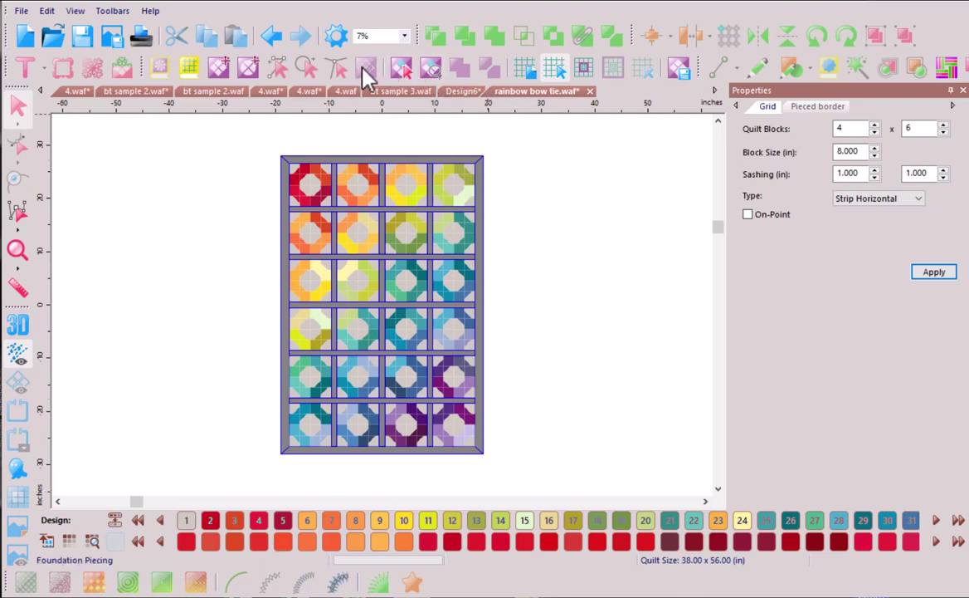
key(ctrl+n)
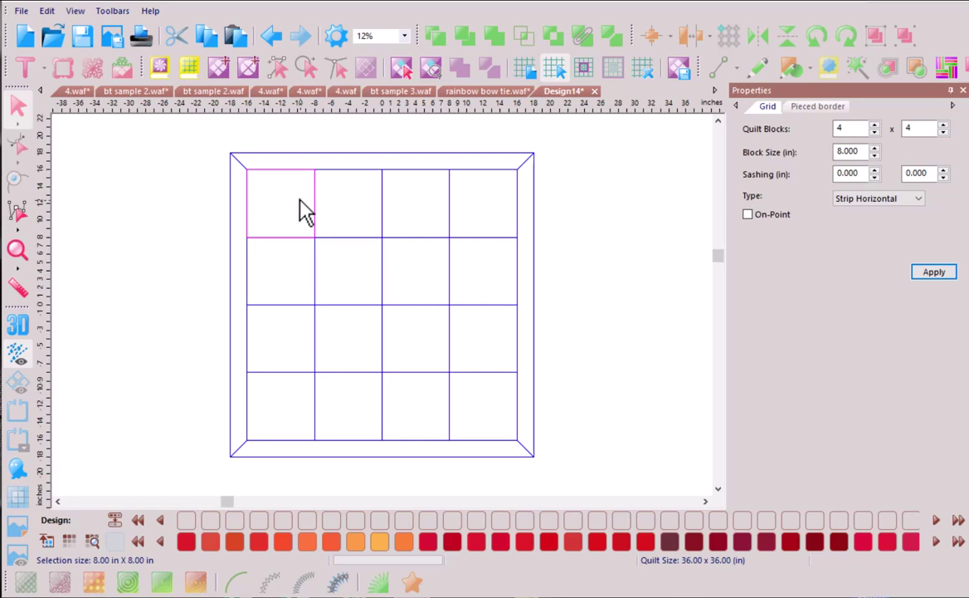
Step: Place the Traditional 002 block from the library and paste it into all sixteen cells
click(160, 68)
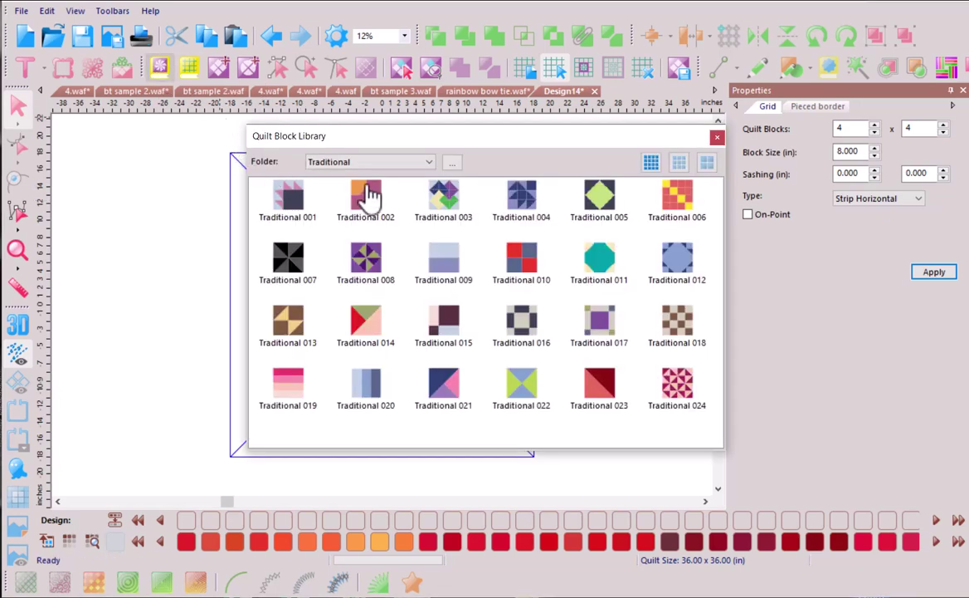
double_click(365, 214)
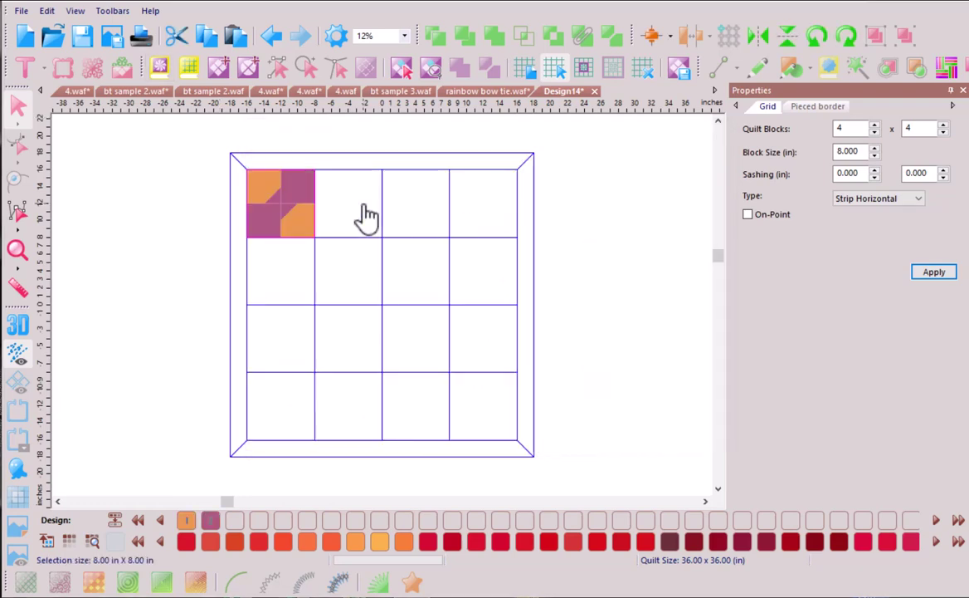
right_click(292, 212)
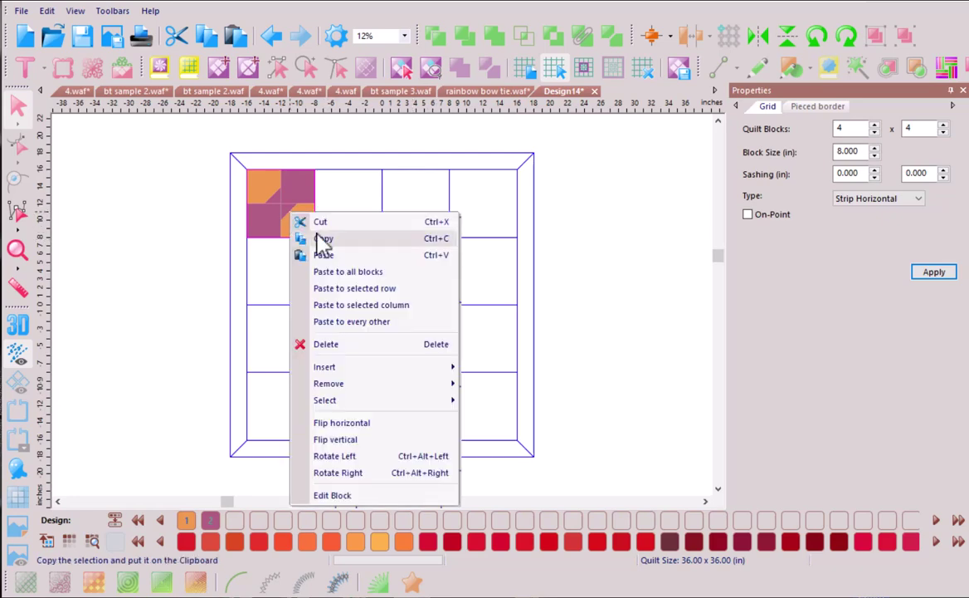
click(293, 237)
right_click(349, 215)
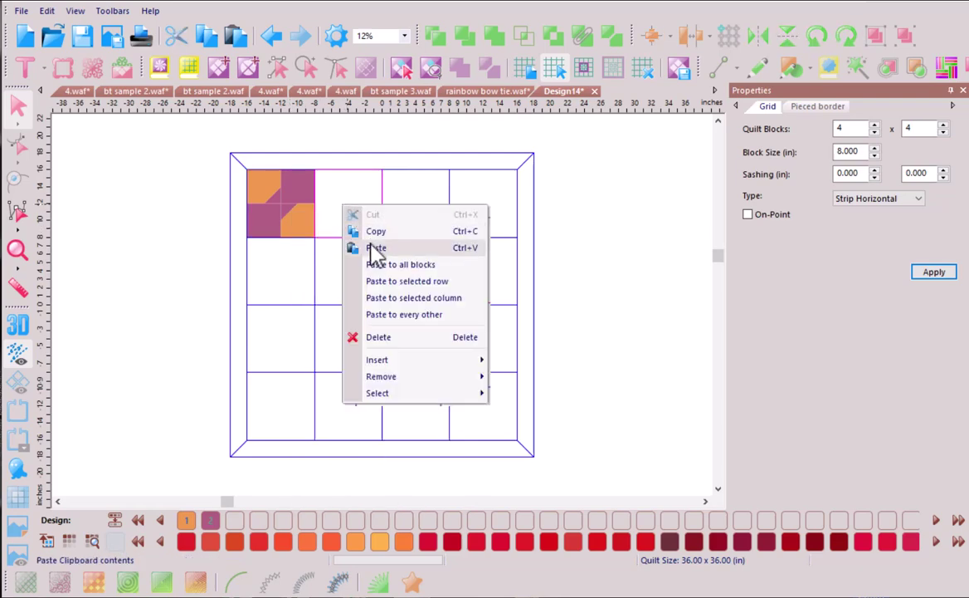
click(370, 247)
right_click(361, 217)
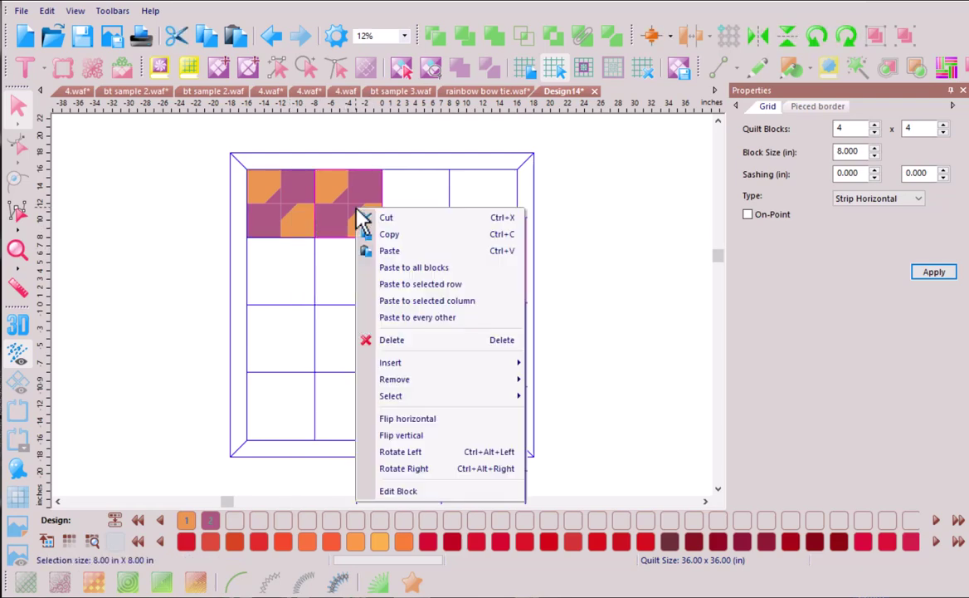
click(411, 267)
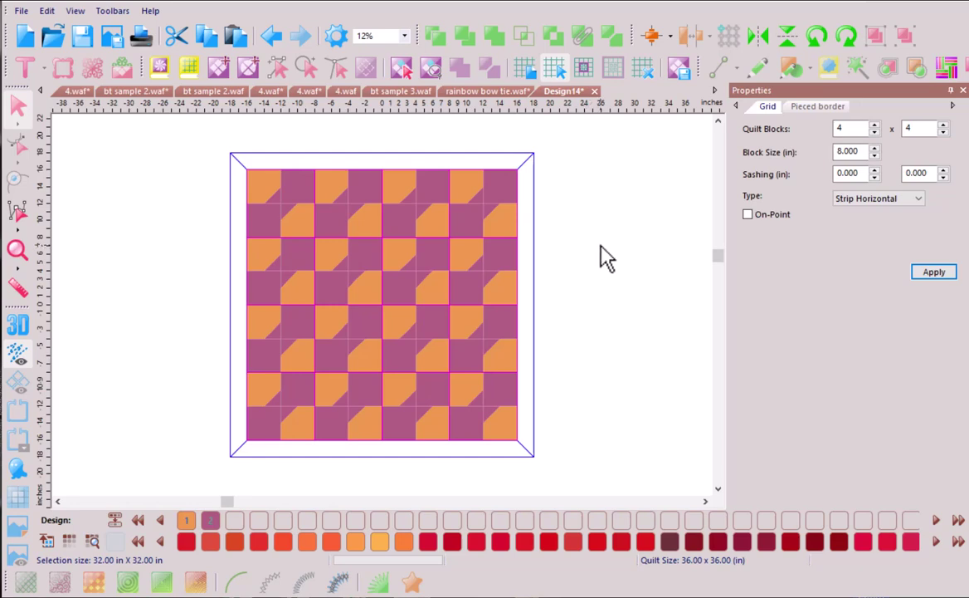
Step: Rotate the second and fourth top-row blocks and rows 2–4 a quarter turn left
click(365, 228)
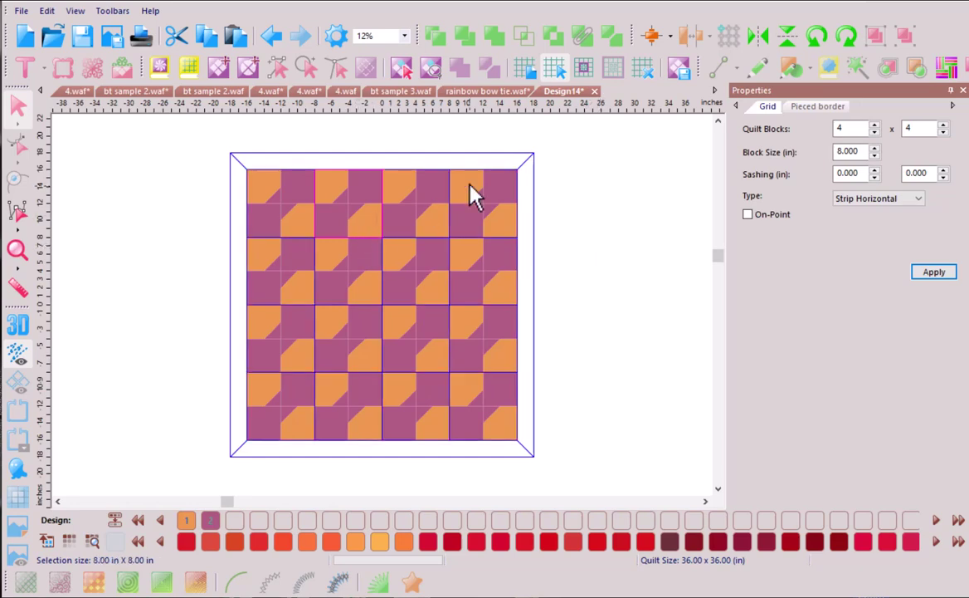
click(818, 48)
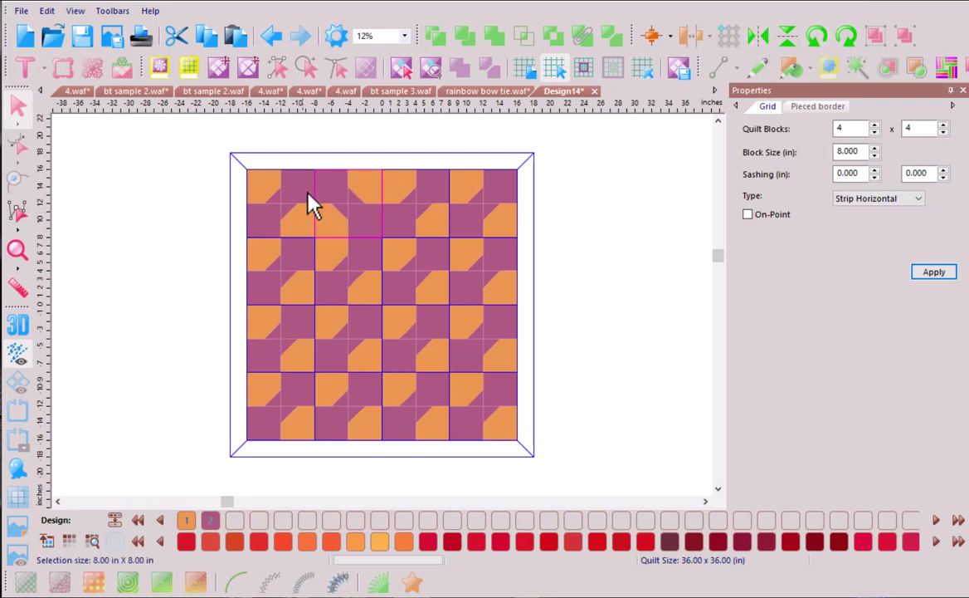
click(478, 205)
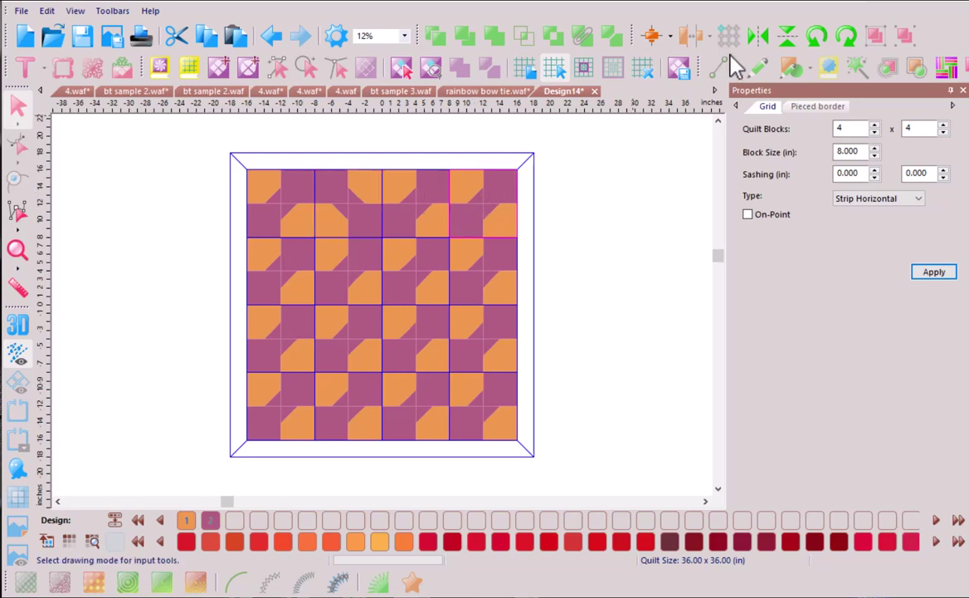
click(808, 41)
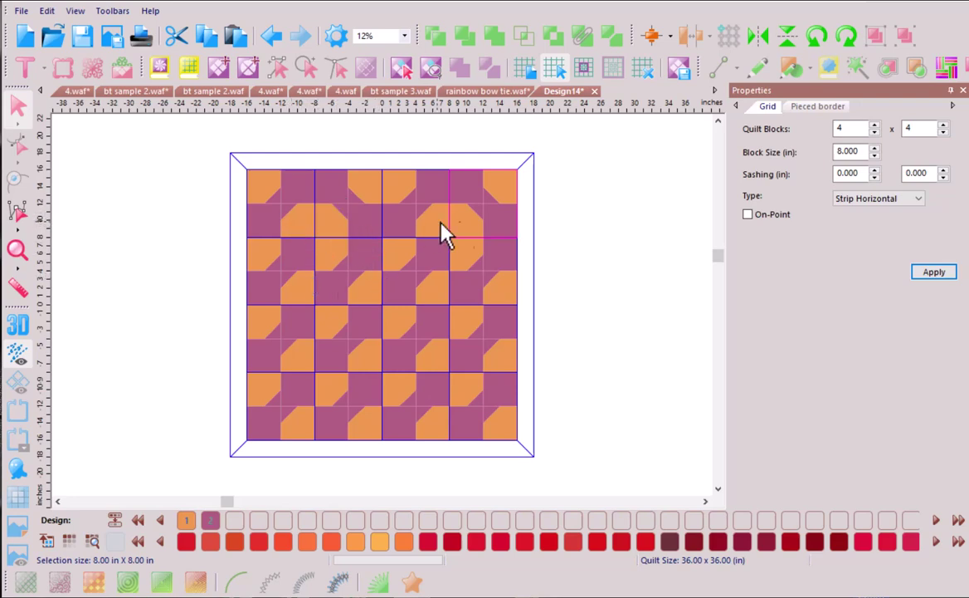
click(297, 282)
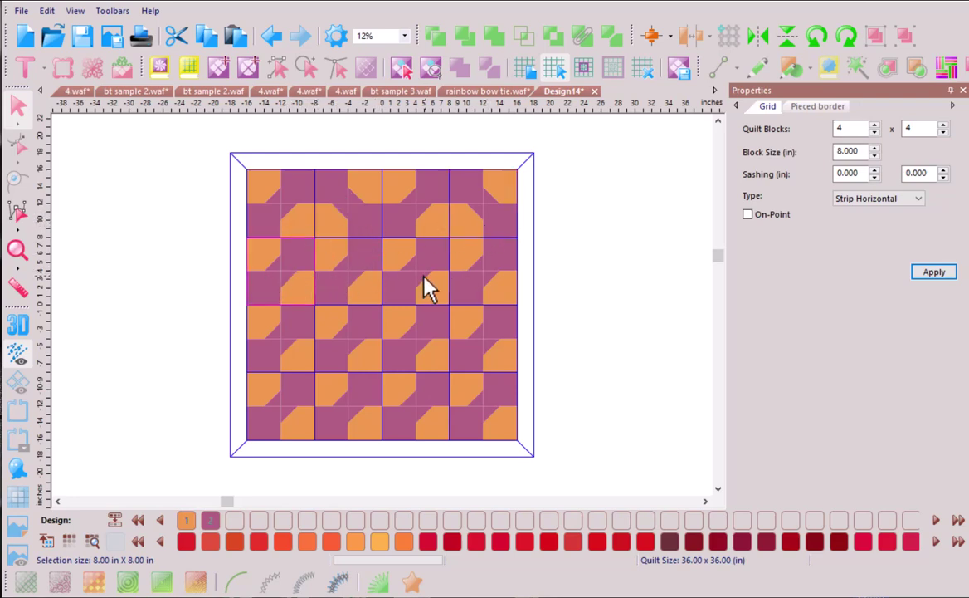
drag(407, 288, 459, 342)
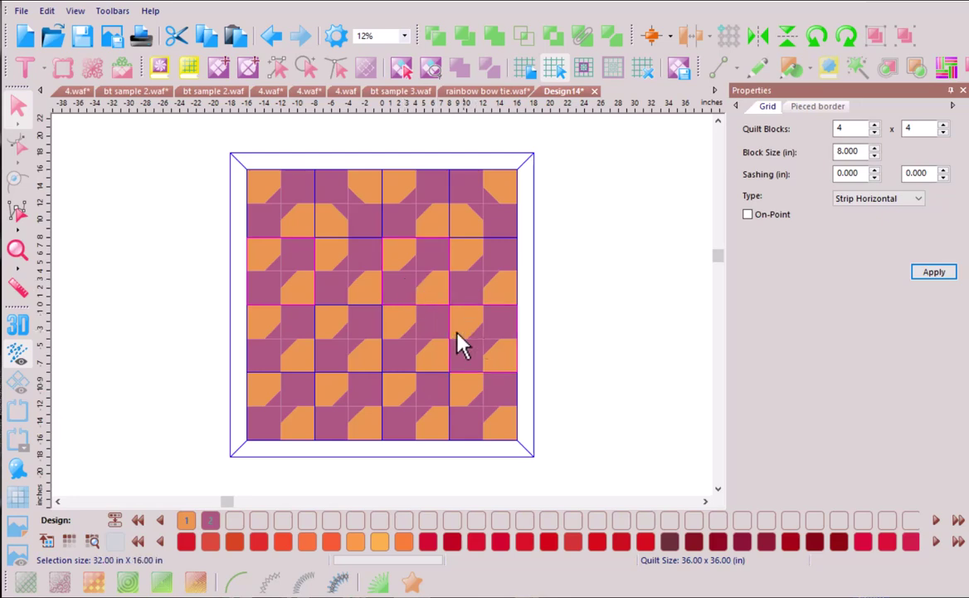
drag(358, 347, 399, 401)
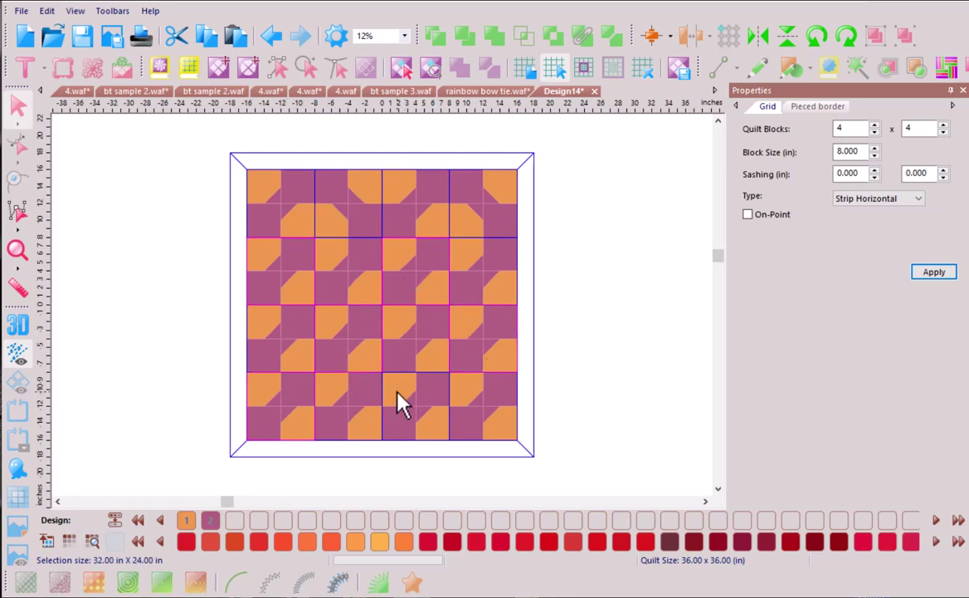
click(817, 36)
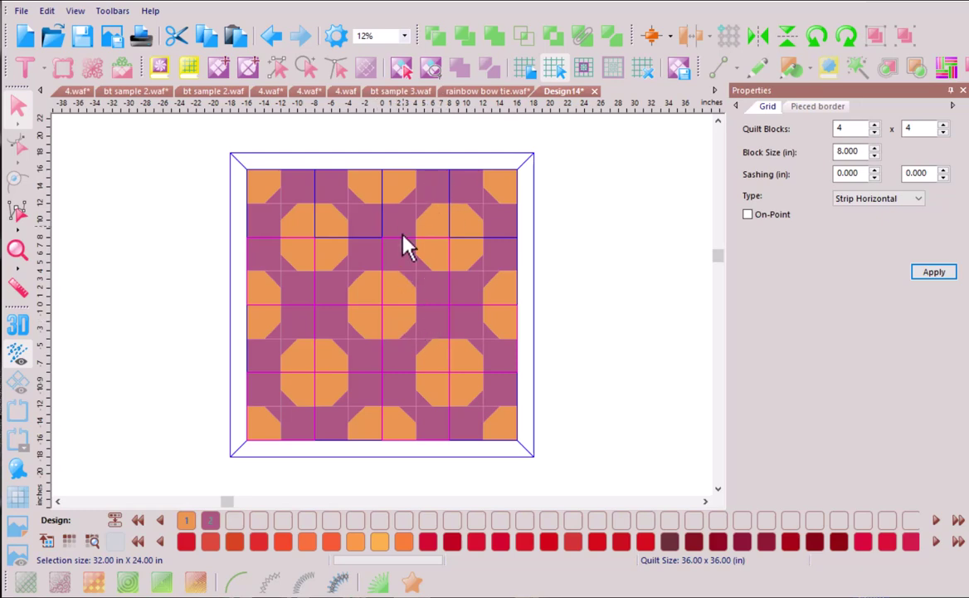
click(611, 314)
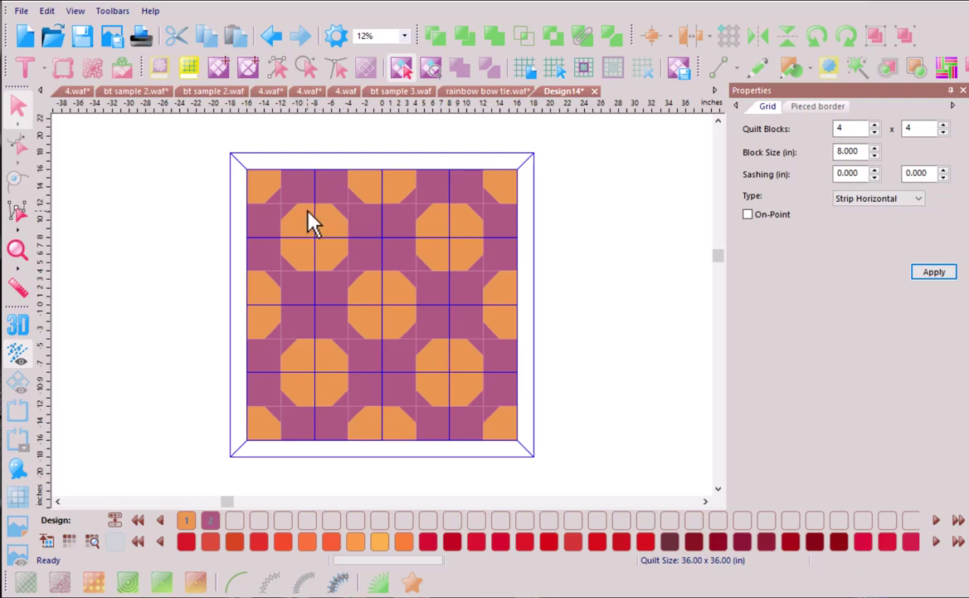
Step: Select all corner triangles matching by colour and shape and colour them light pink
click(405, 70)
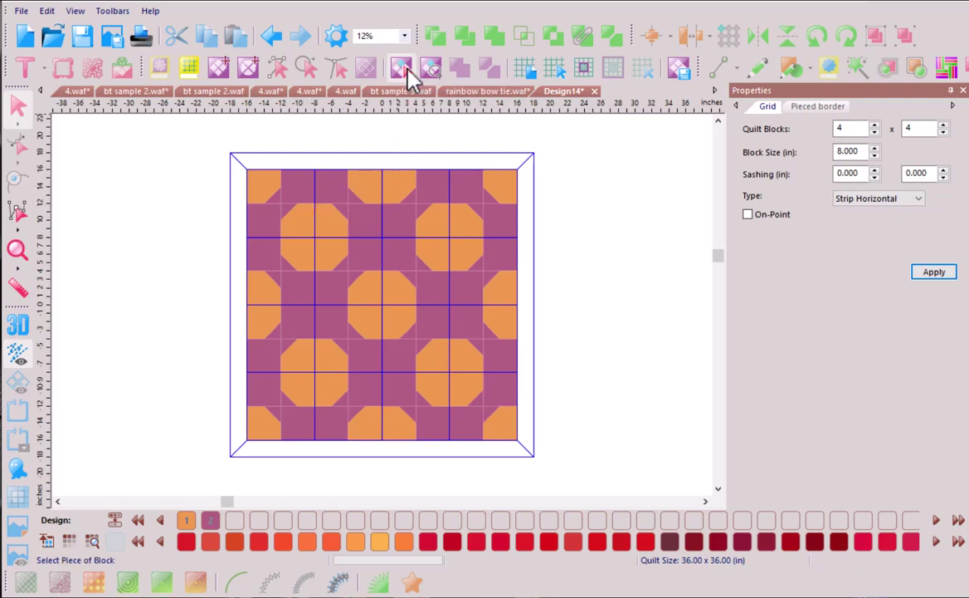
click(280, 201)
right_click(279, 200)
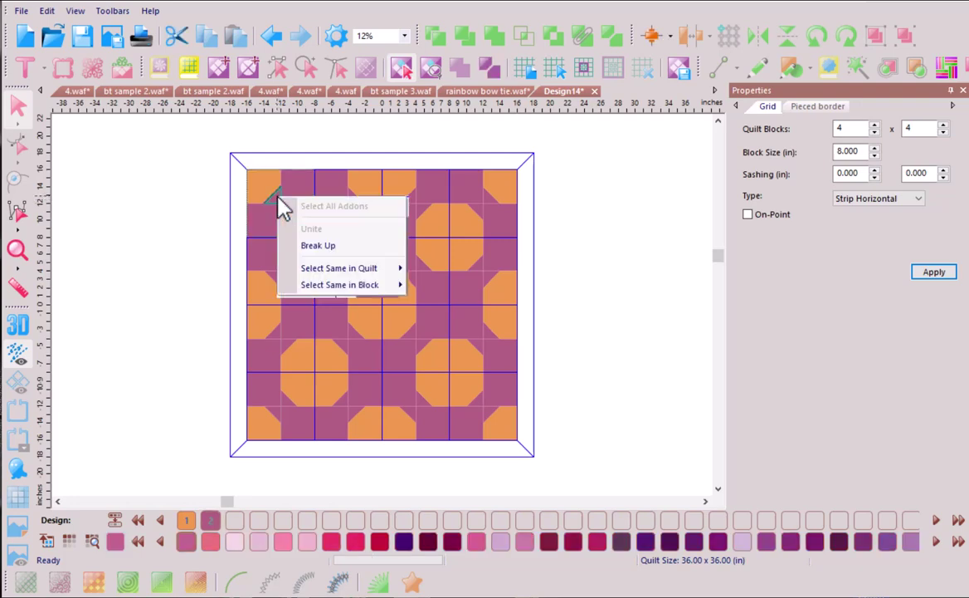
mouse_move(314, 270)
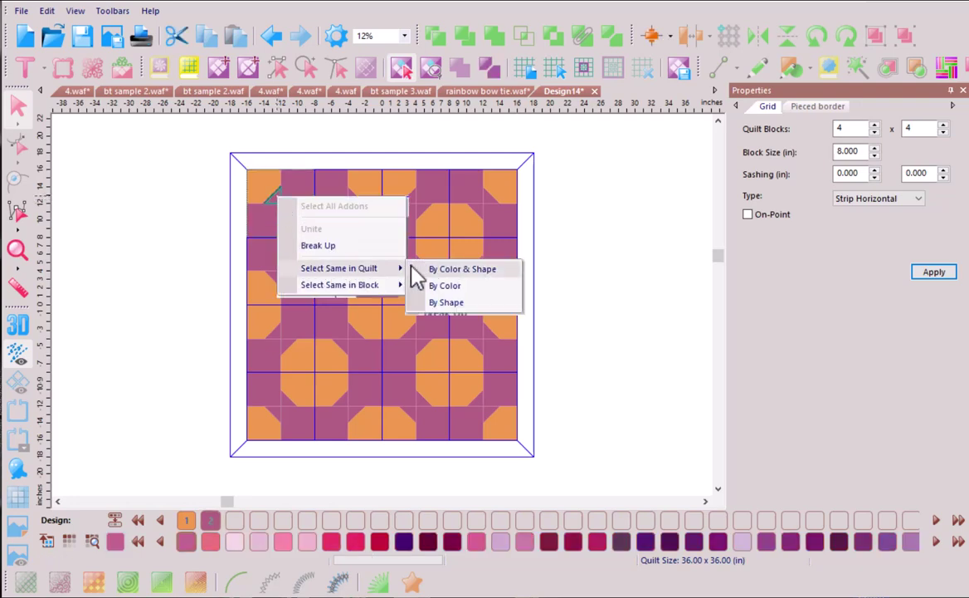
click(455, 269)
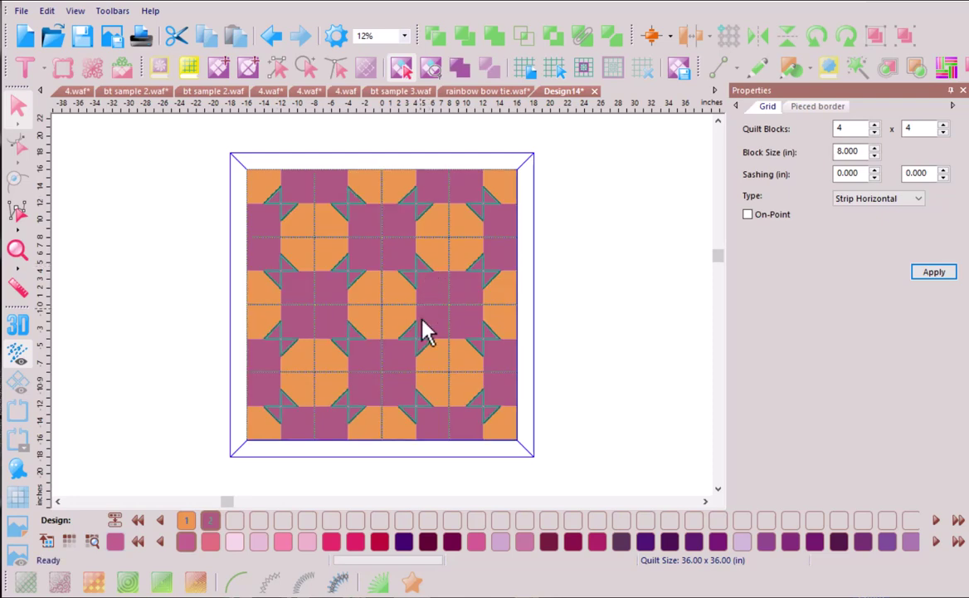
click(283, 543)
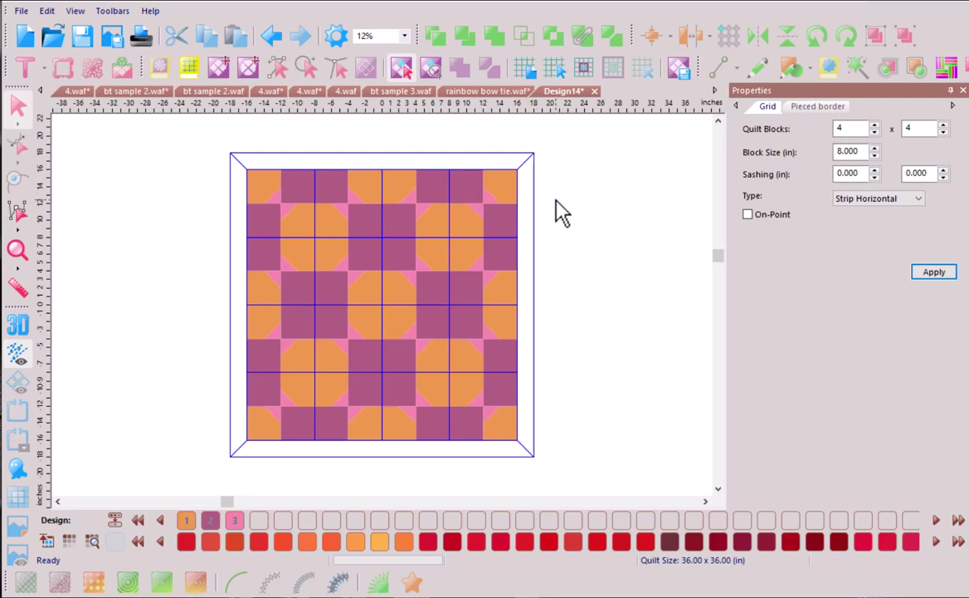
Step: Colour the row 2, column 8 patch maroon and top-row columns 7 and 6 light and medium pink
click(470, 191)
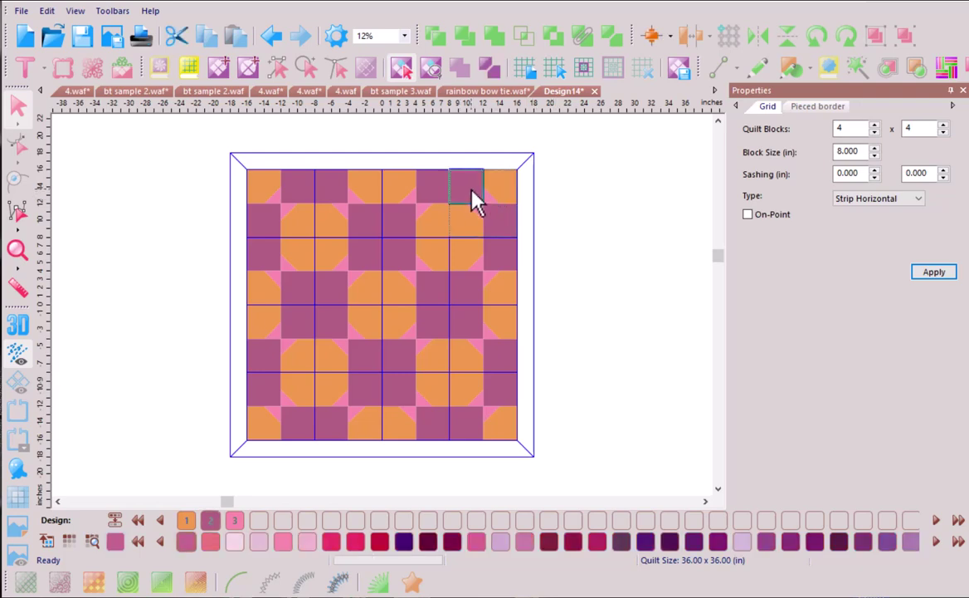
click(503, 224)
click(548, 539)
click(463, 189)
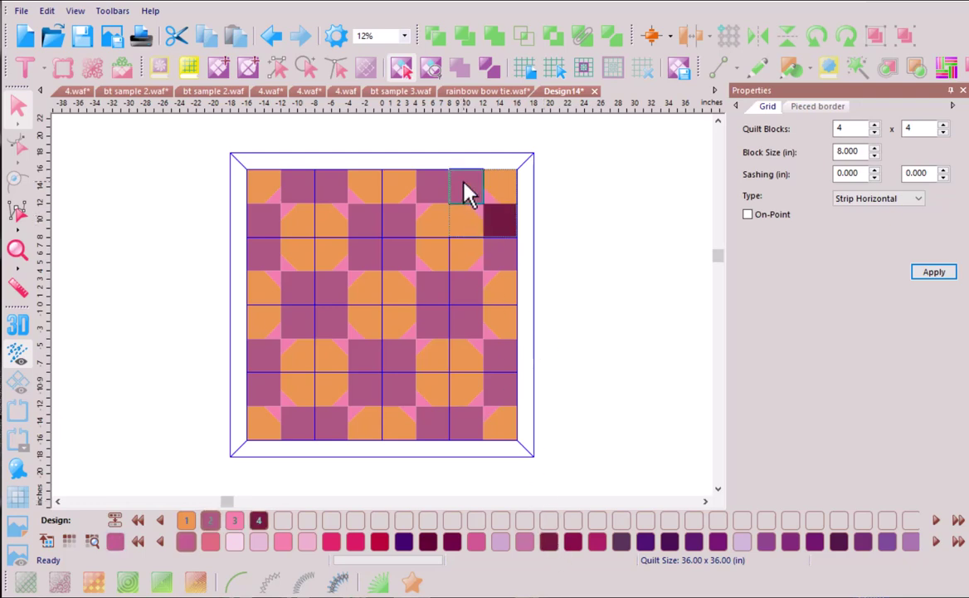
click(304, 542)
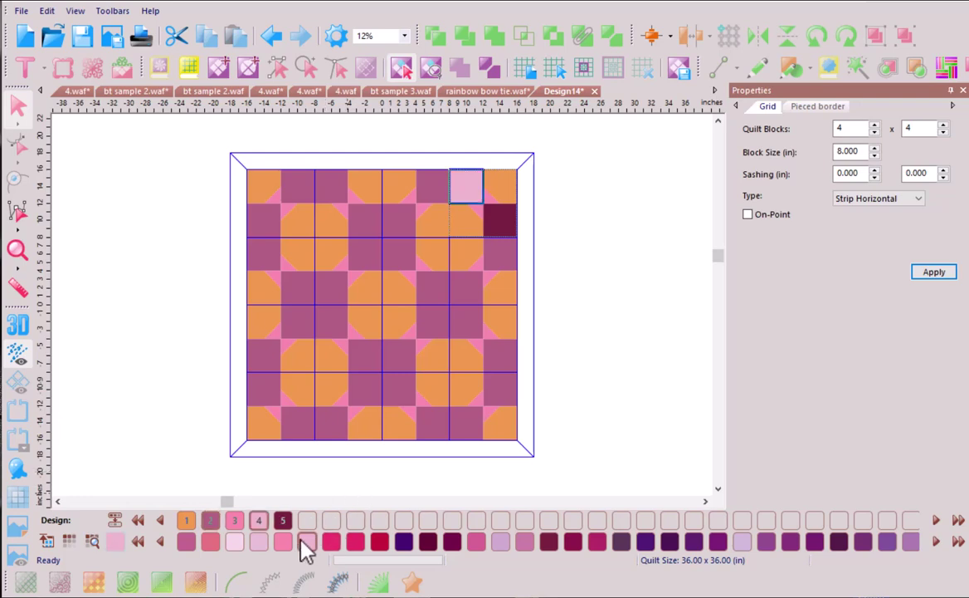
click(424, 190)
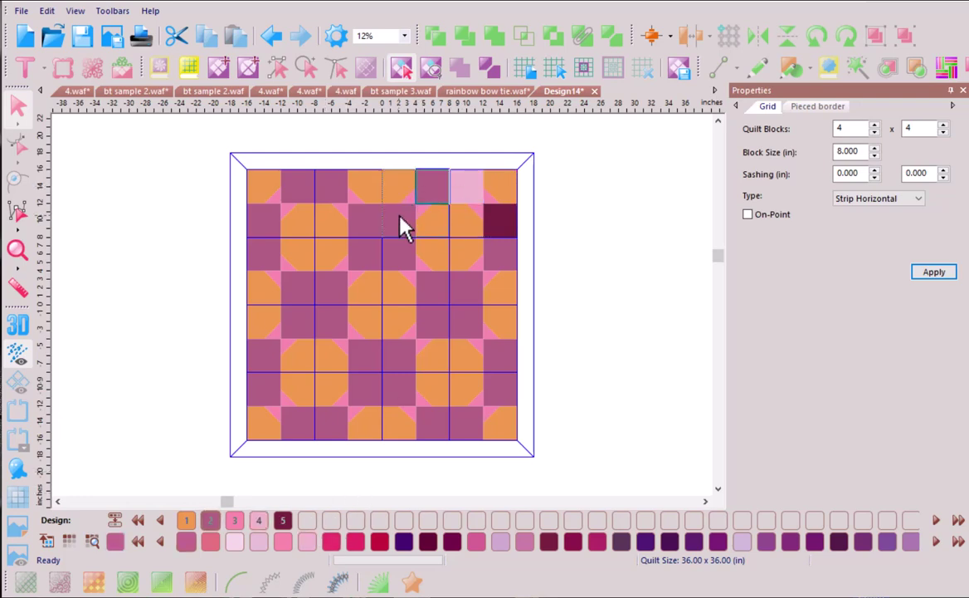
click(283, 542)
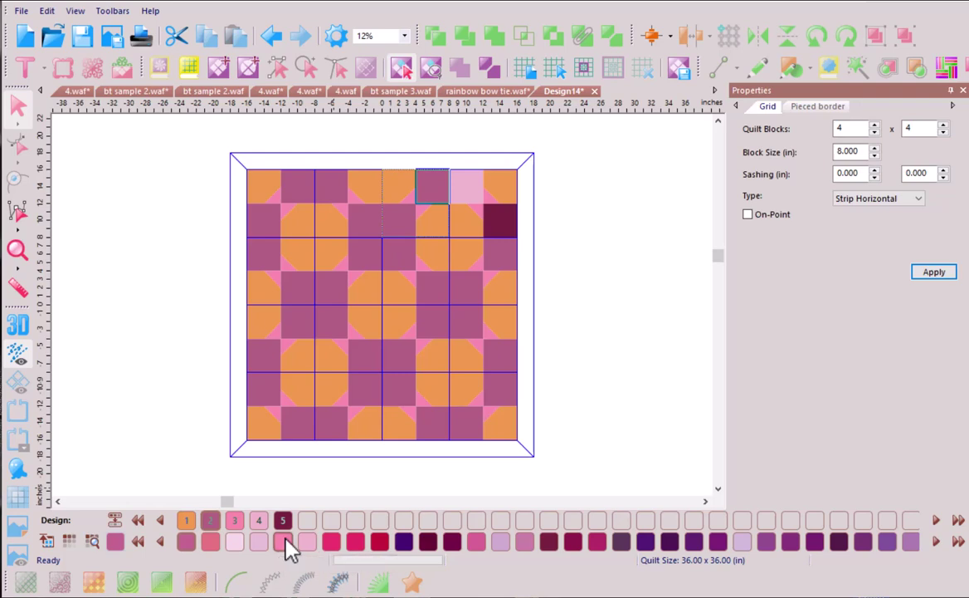
Step: Fill second-row columns 5 and 4 dark purple and bright pink, and top-row column 3 light pink
click(400, 223)
click(669, 541)
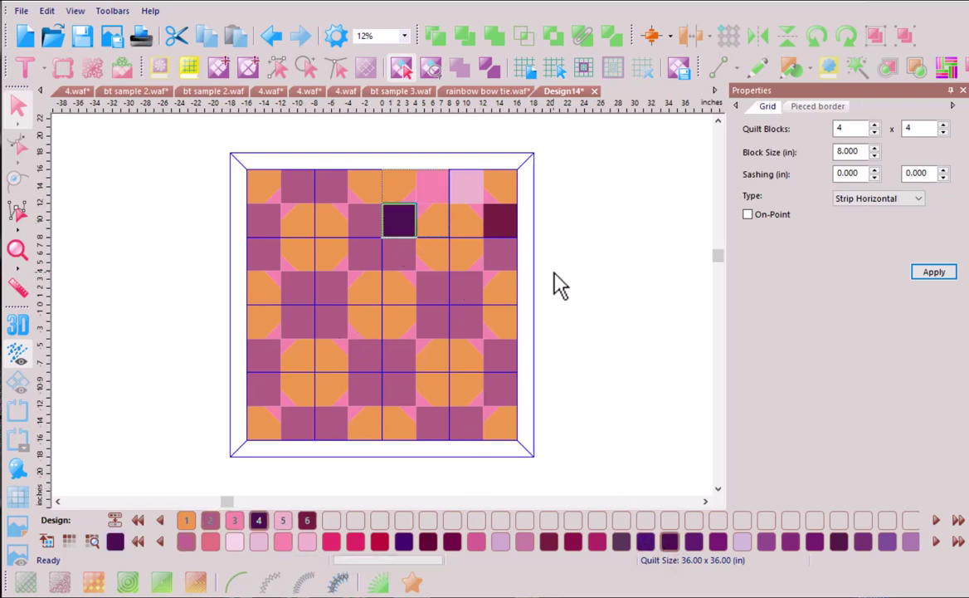
click(369, 221)
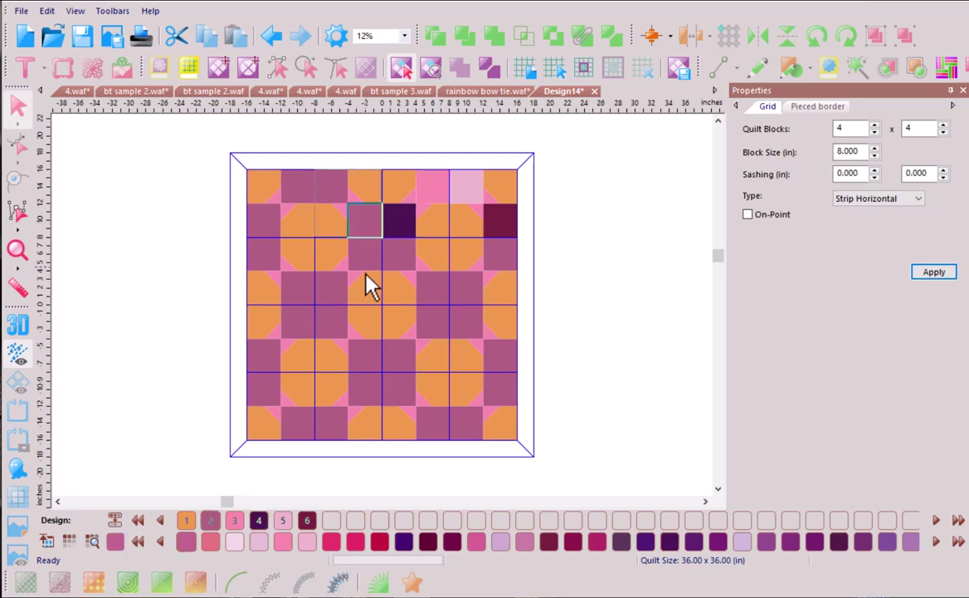
click(331, 543)
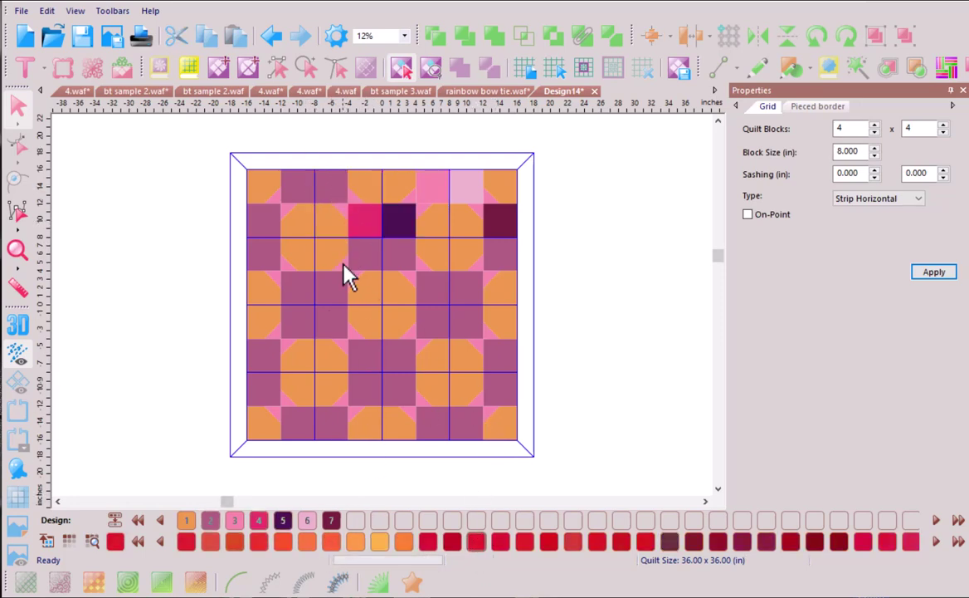
click(338, 189)
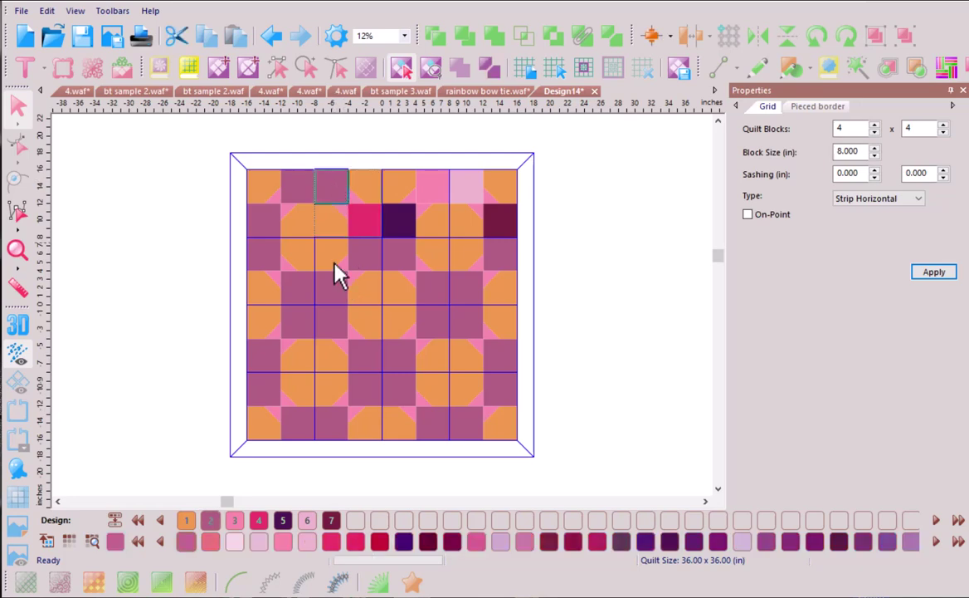
click(234, 520)
click(552, 218)
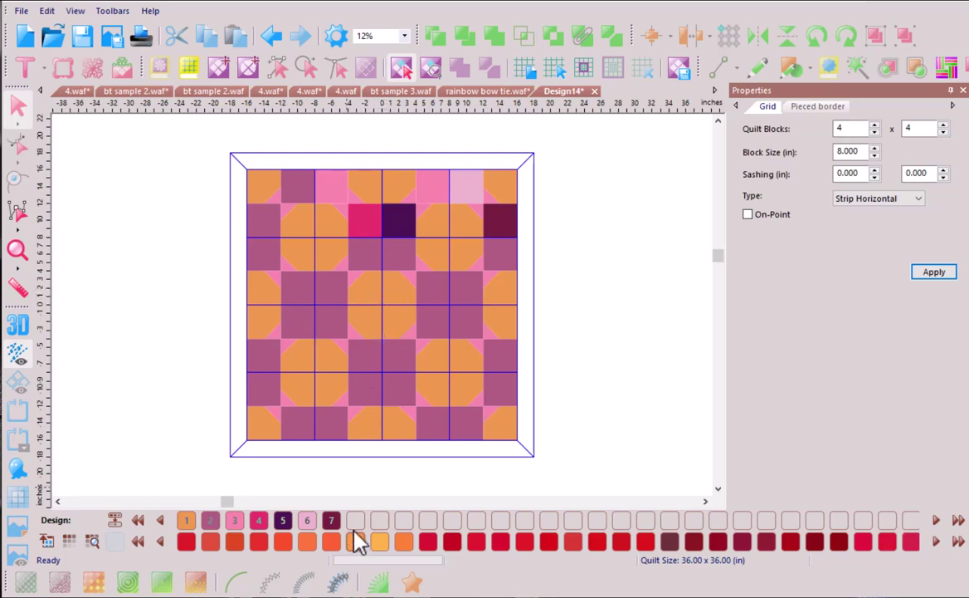
Step: Fill the upper-left patches with pale cream, cream, yellow, peach and straw yellow
click(272, 186)
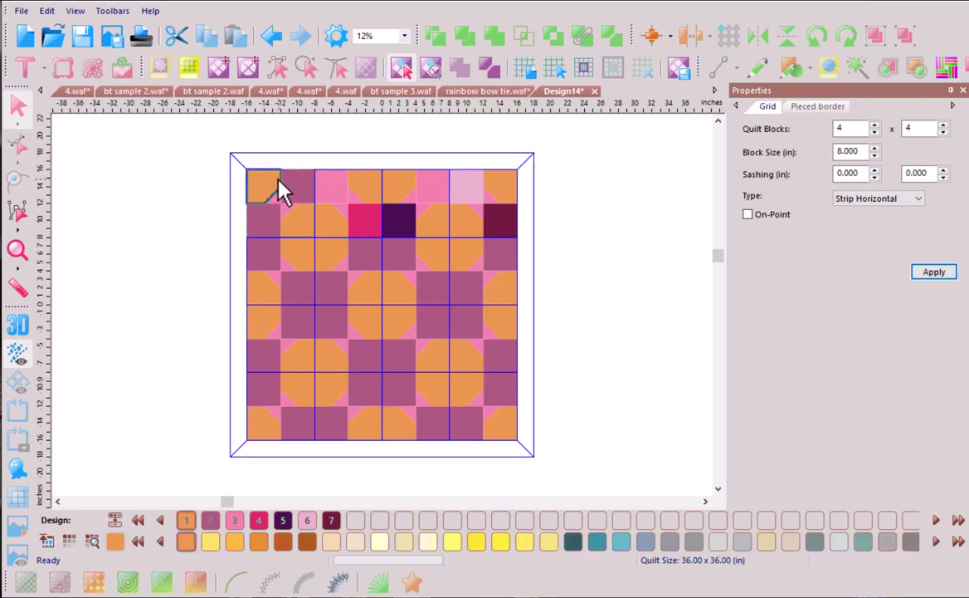
click(379, 541)
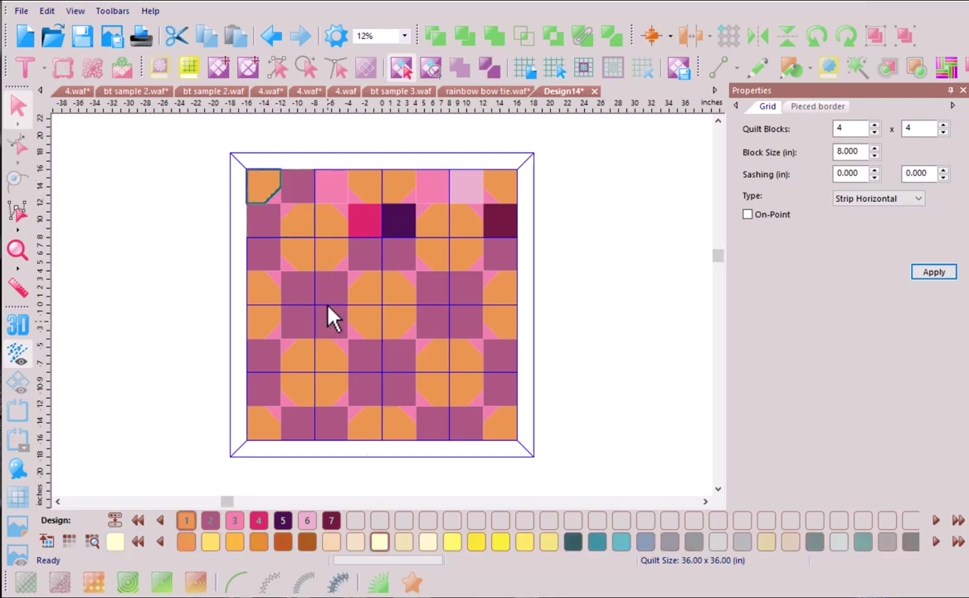
click(307, 223)
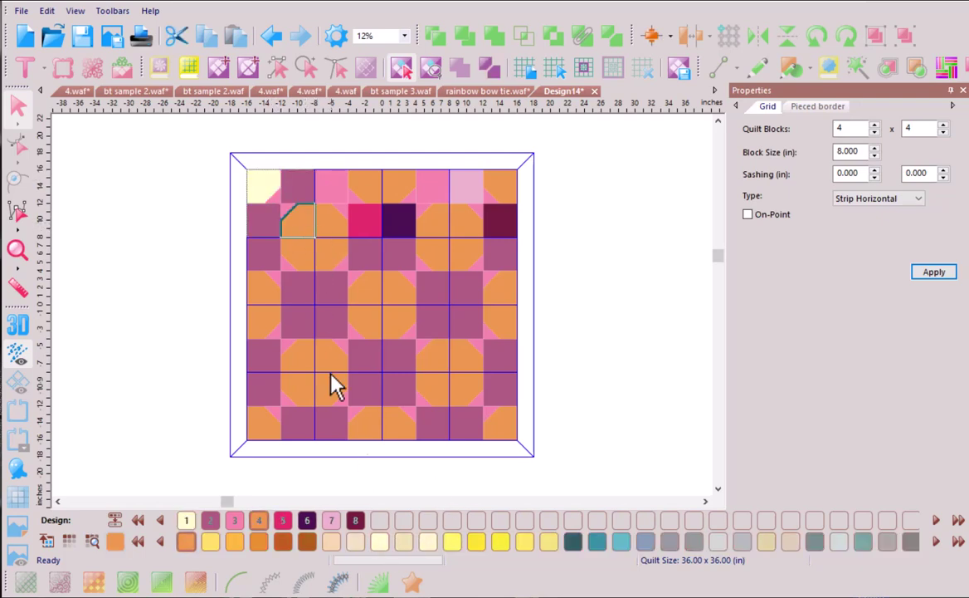
click(331, 228)
click(523, 540)
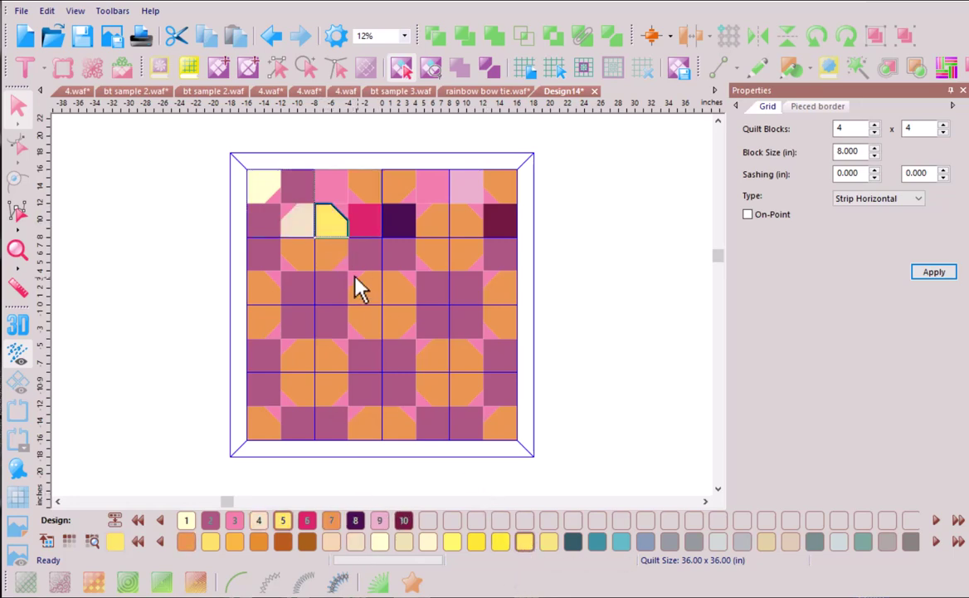
click(304, 254)
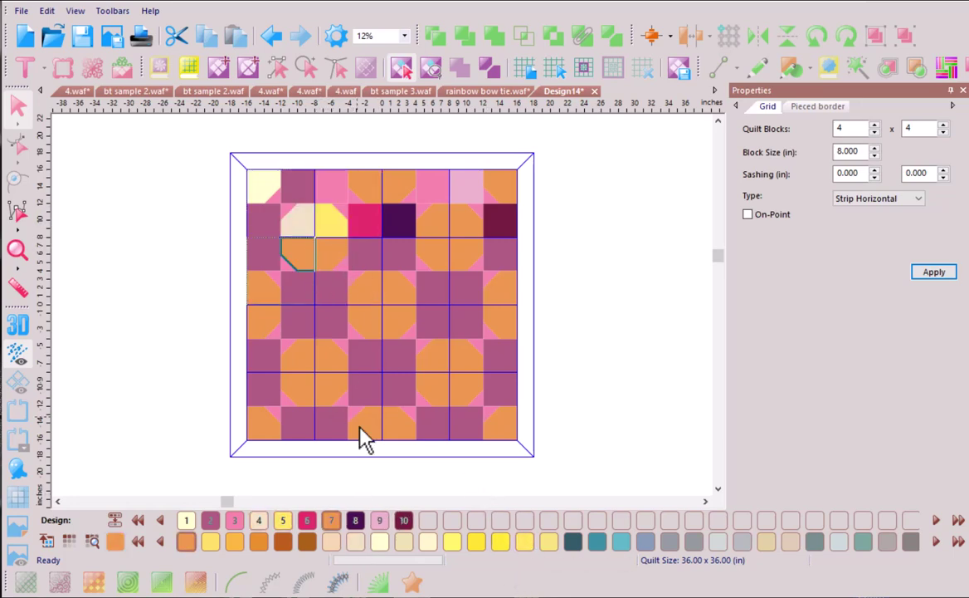
click(332, 541)
click(332, 262)
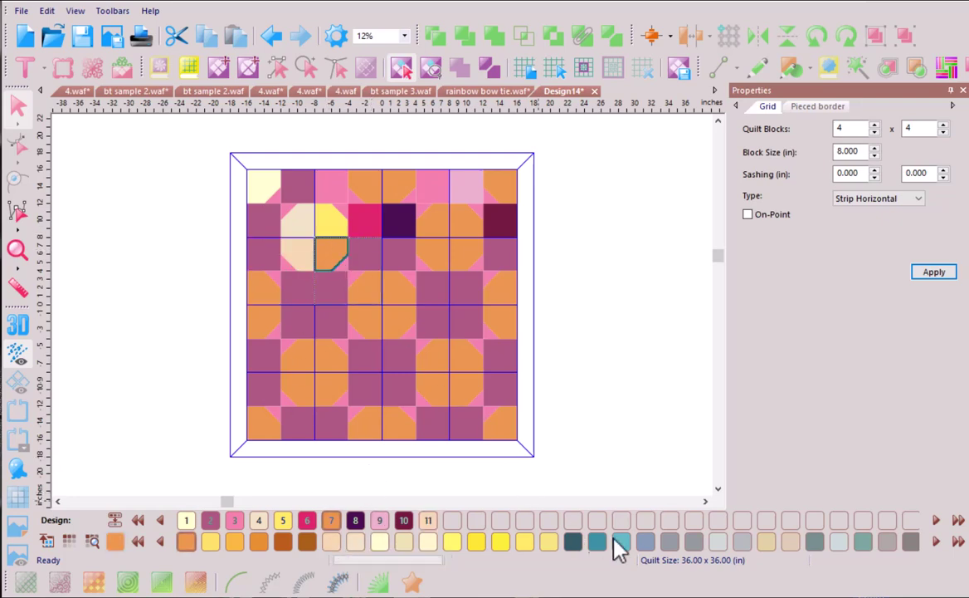
click(527, 545)
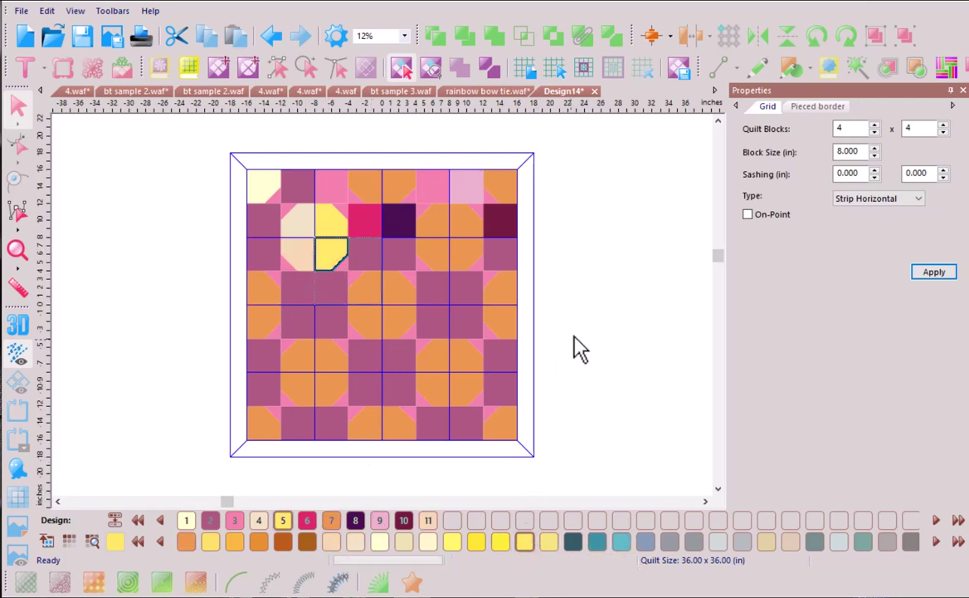
click(541, 296)
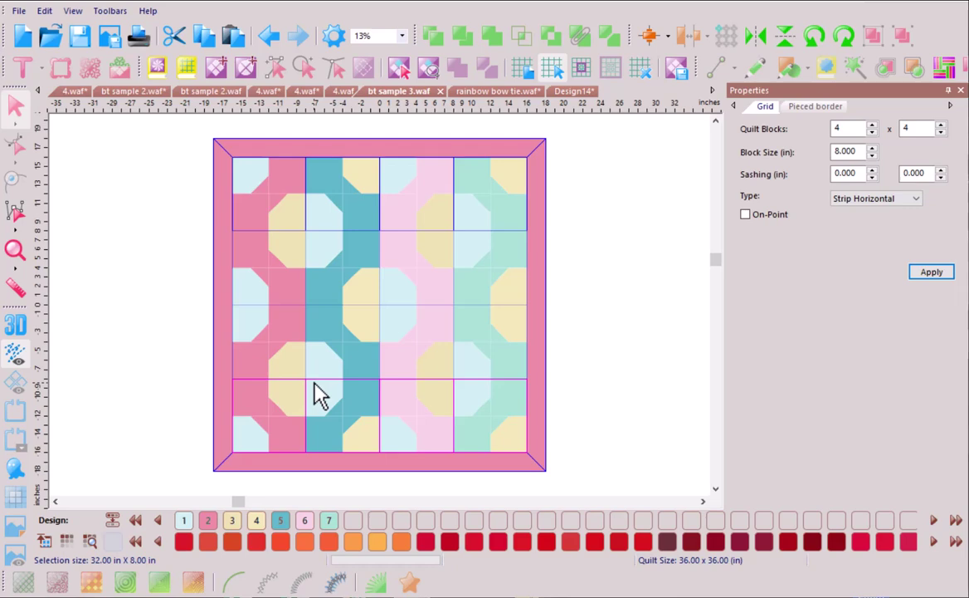
Step: Switch to the 4.waf quilt of bow-tie blocks in a pink border
click(347, 91)
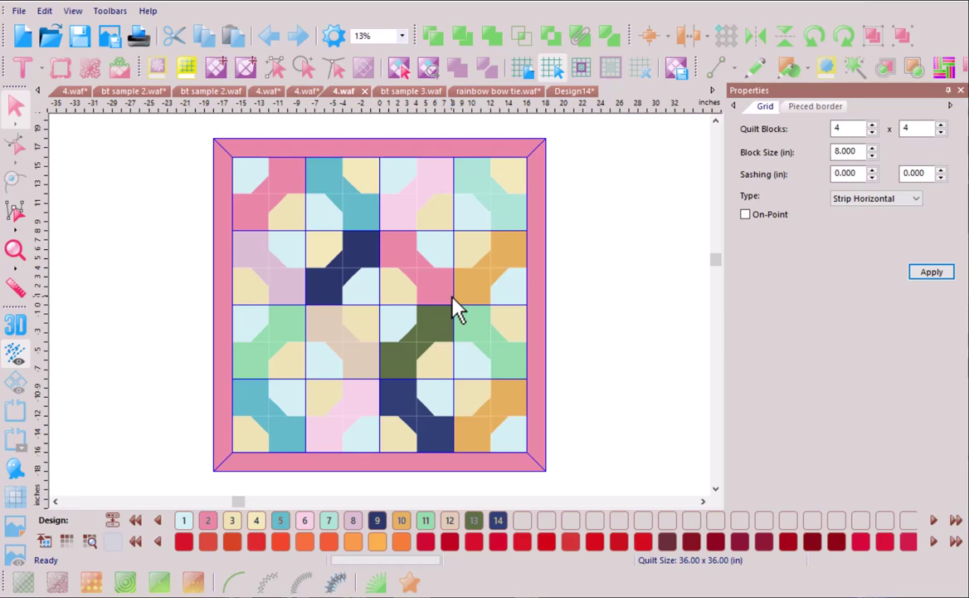
Step: View the 4.waf* quilt with 1.000-inch sashing, open Design16, then return to 4.waf*
click(306, 92)
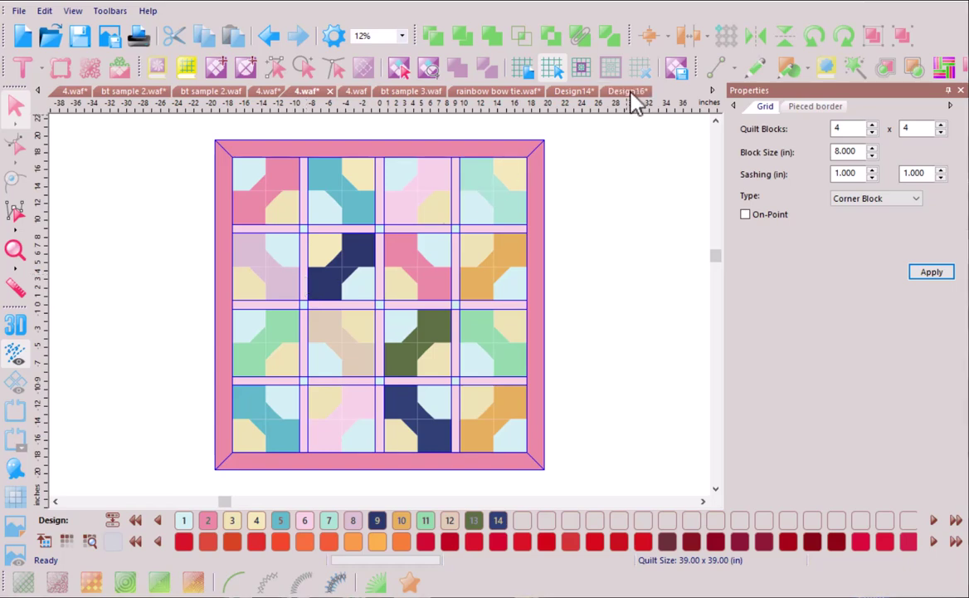
double_click(627, 91)
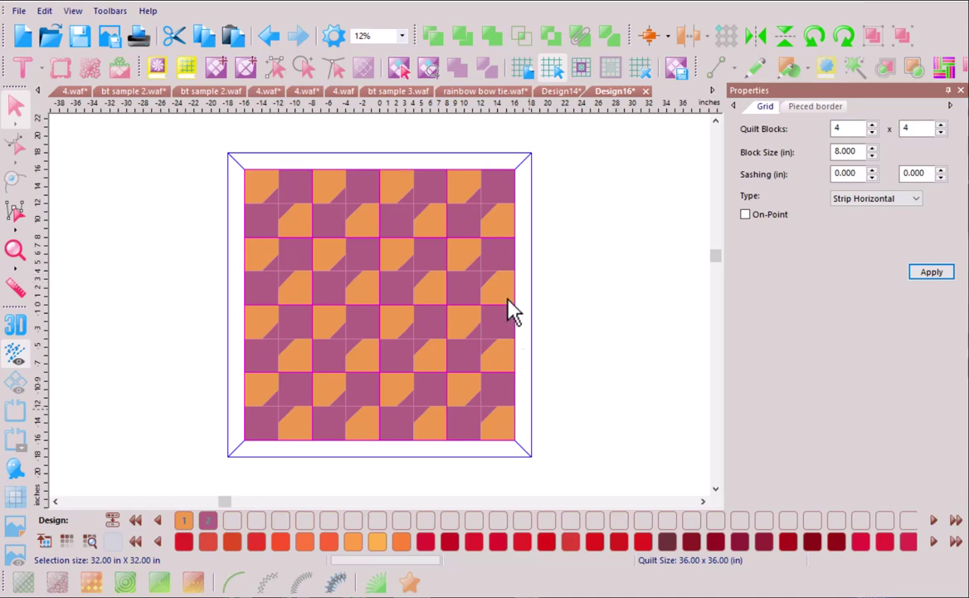
key(ctrl+Tab)
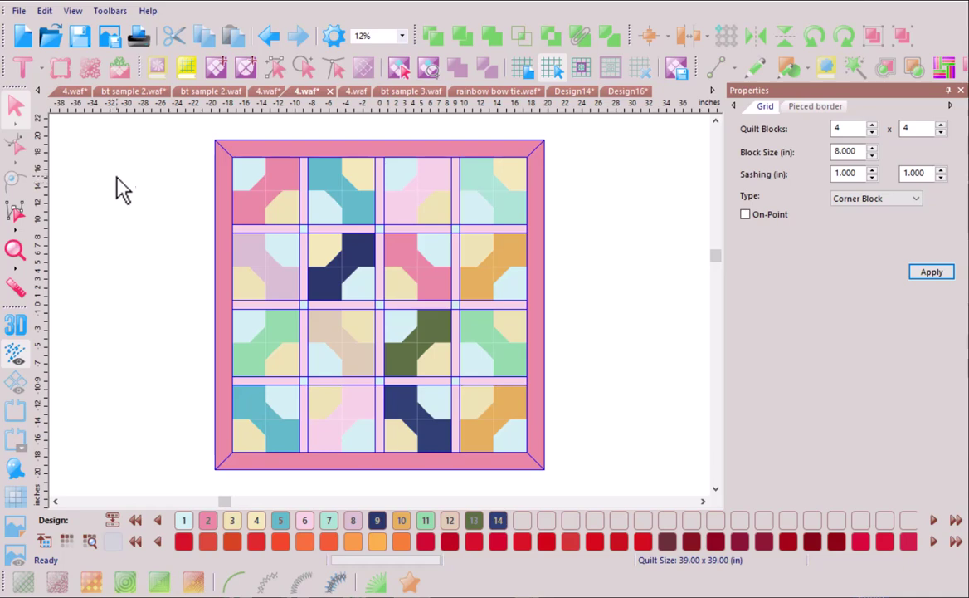
Step: Compare the 4.waf quilt against the other 4.waf* block arrangement without sashing
click(357, 93)
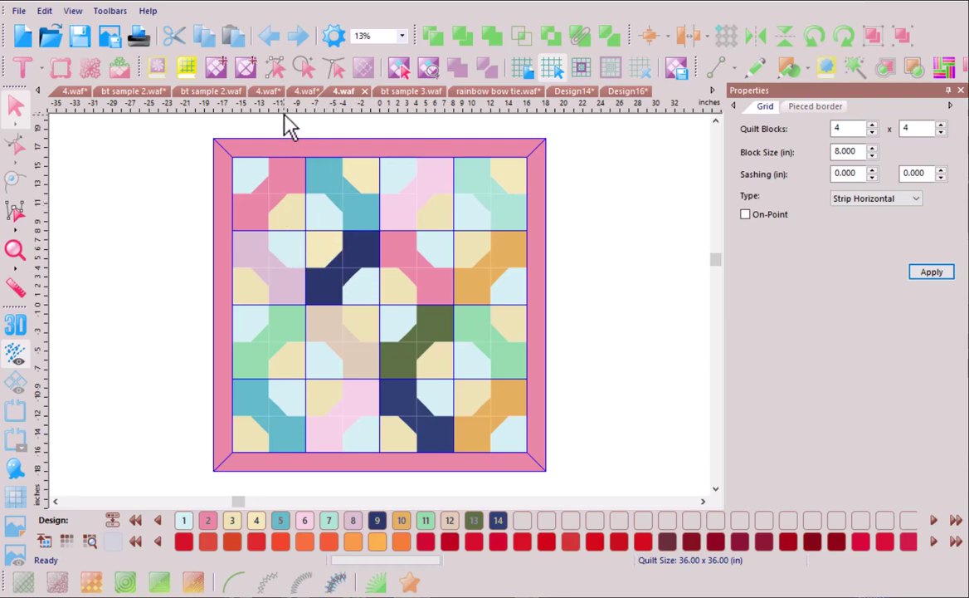
click(271, 93)
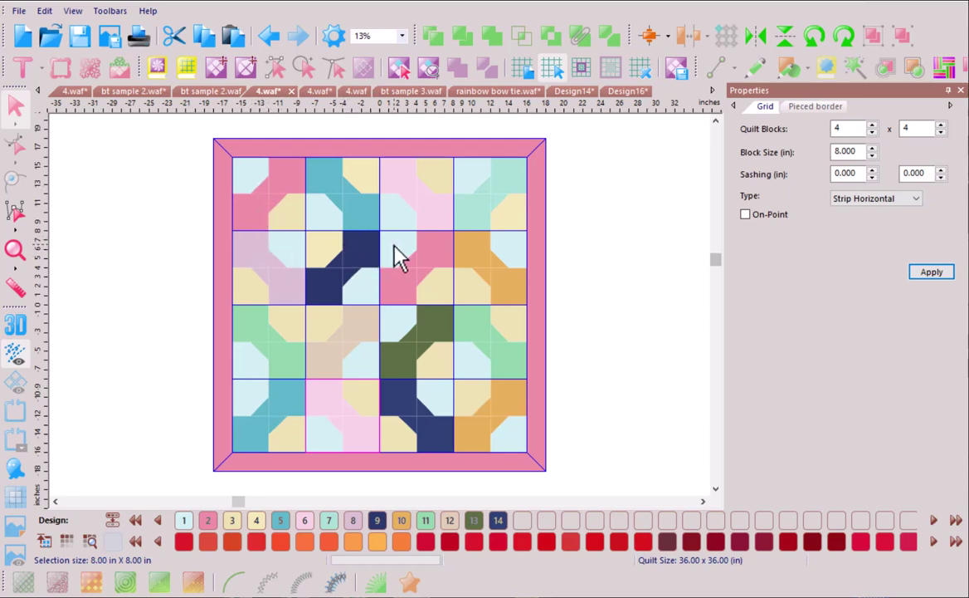
click(214, 92)
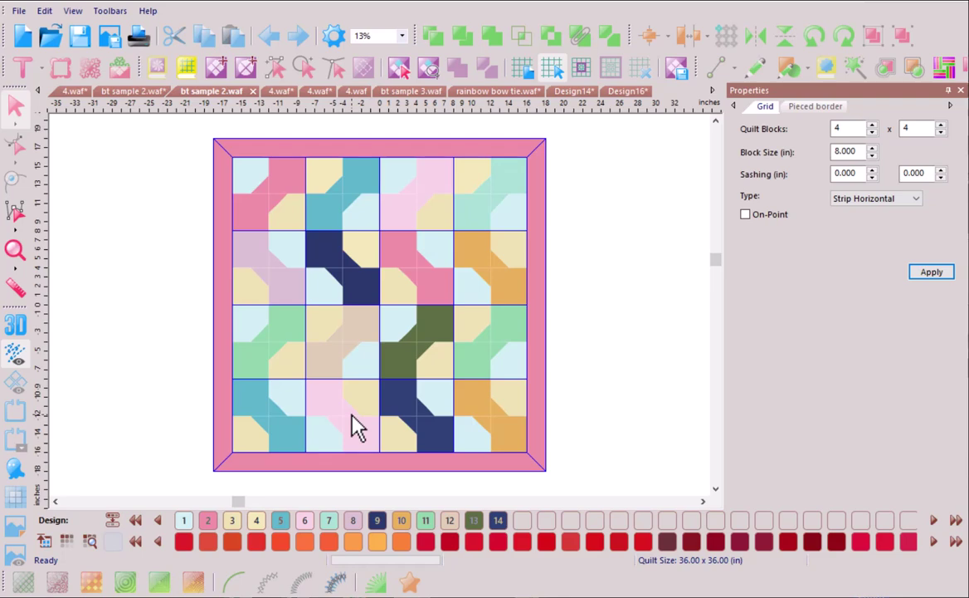
Step: Switch to the bt sample 2.waf* quilt with its all-cream bow-tie backgrounds
click(130, 92)
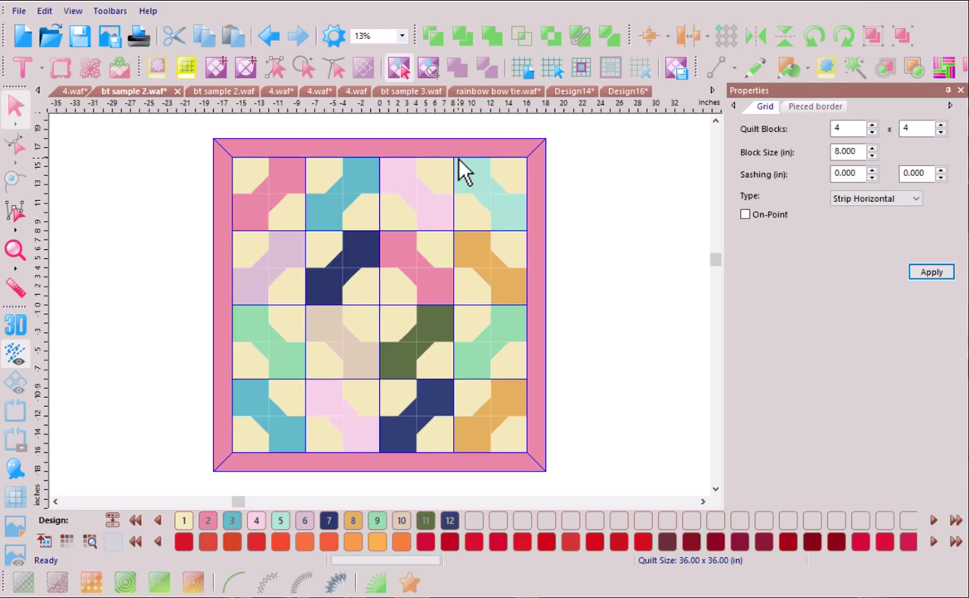
Step: Switch to the 4.waf* quilt with pale cream bow-tie backgrounds and a pink border
click(72, 92)
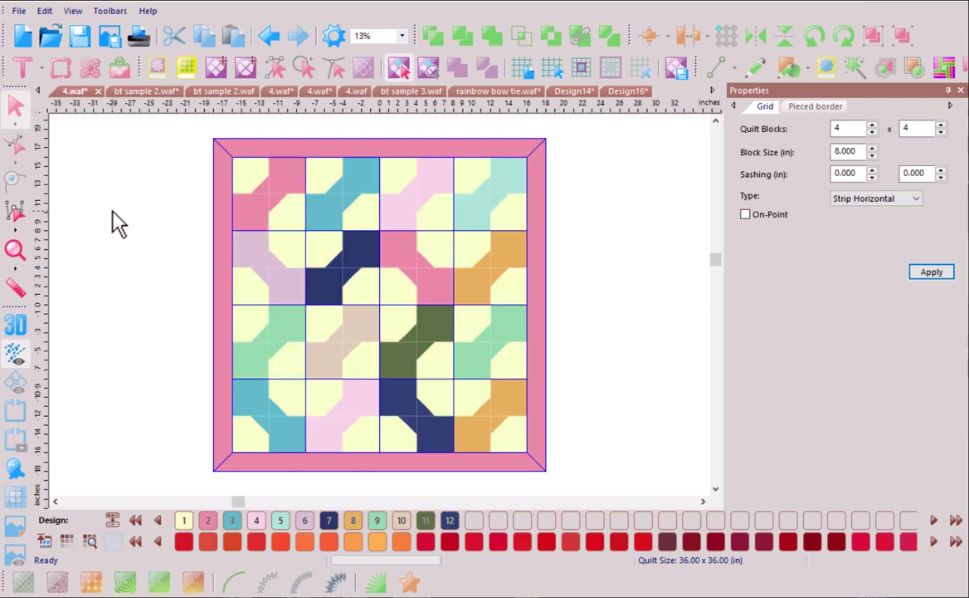